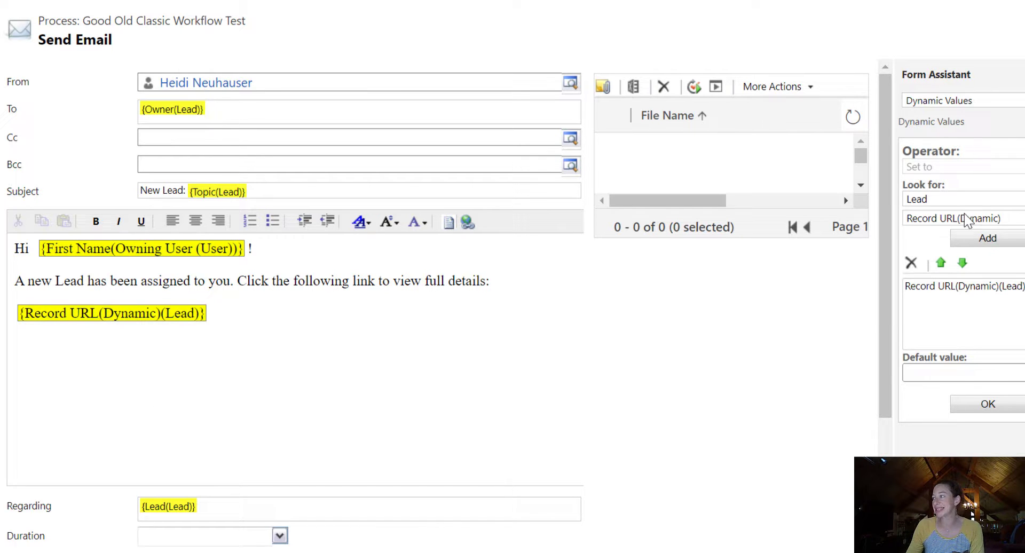
- Add a Built-in Data Operation Compose step after Account details, then show the Cat Toy Purchase Order quote
{"action": "left_click", "coordinate": [967, 219]}
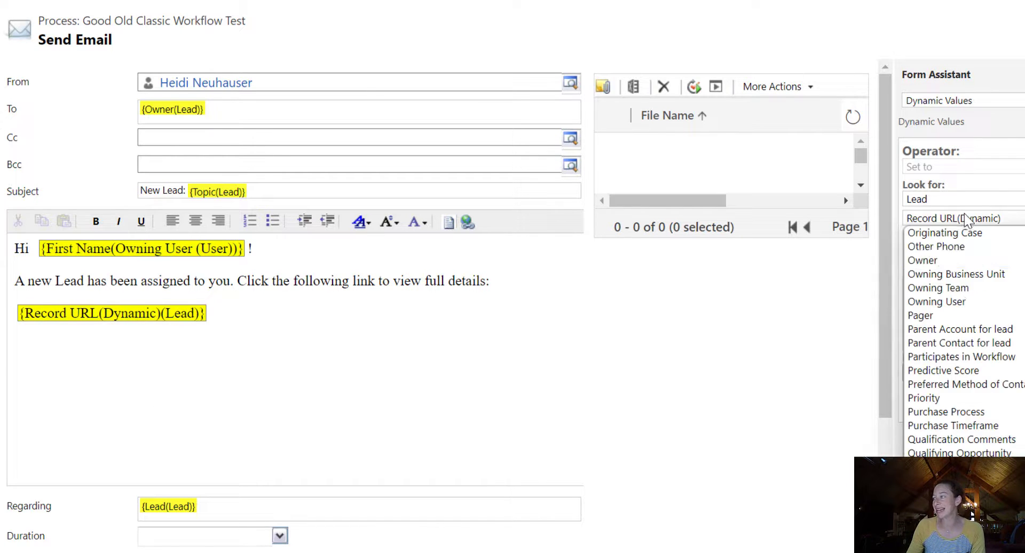
{"action": "left_click", "coordinate": [726, 359]}
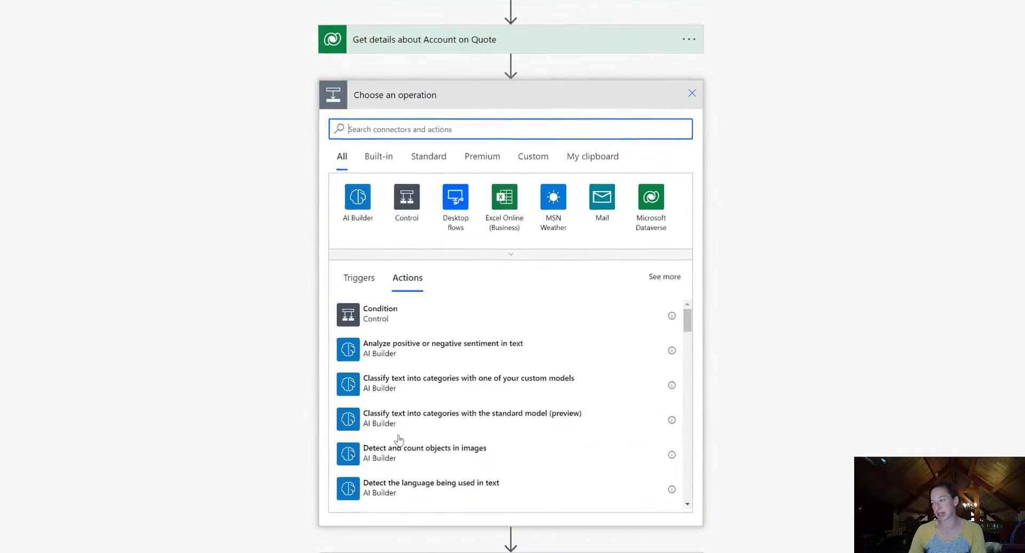
{"action": "left_click", "coordinate": [379, 156]}
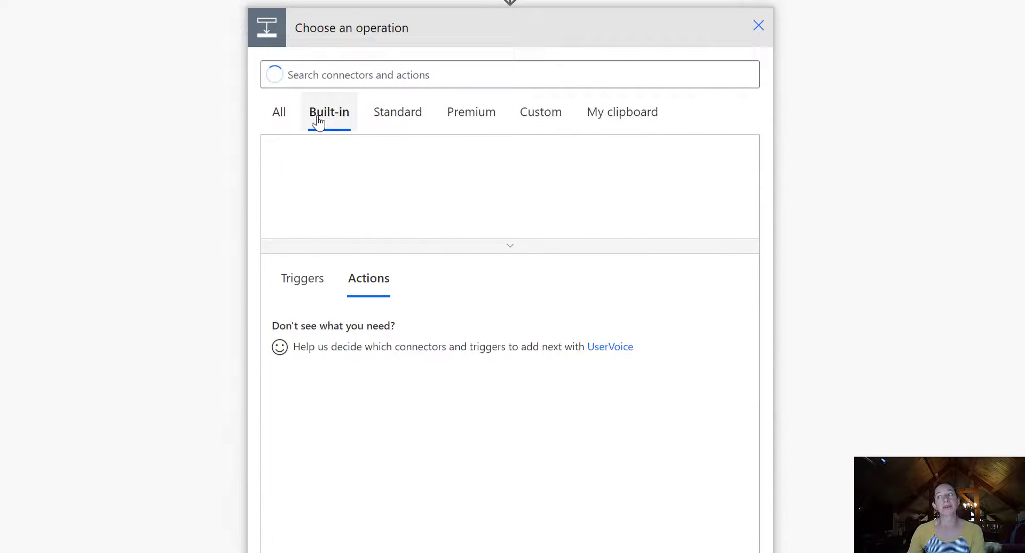
{"action": "left_click", "coordinate": [434, 167]}
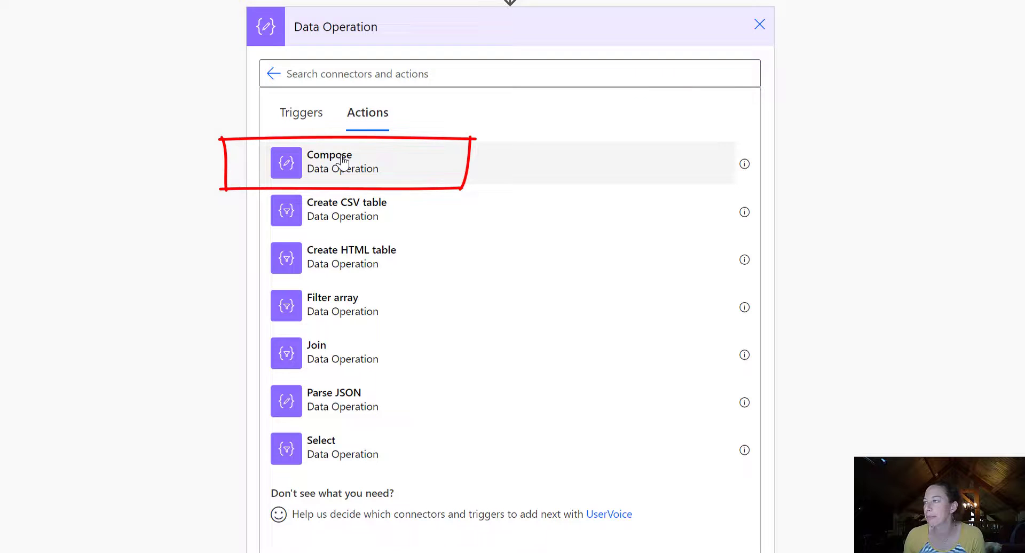
{"action": "left_click", "coordinate": [344, 165]}
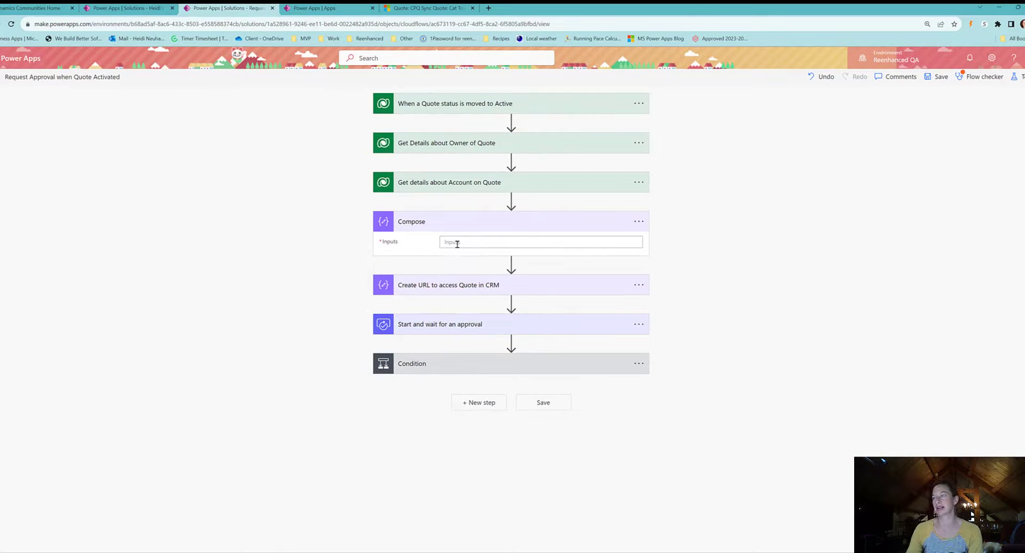
{"action": "left_click", "coordinate": [457, 243]}
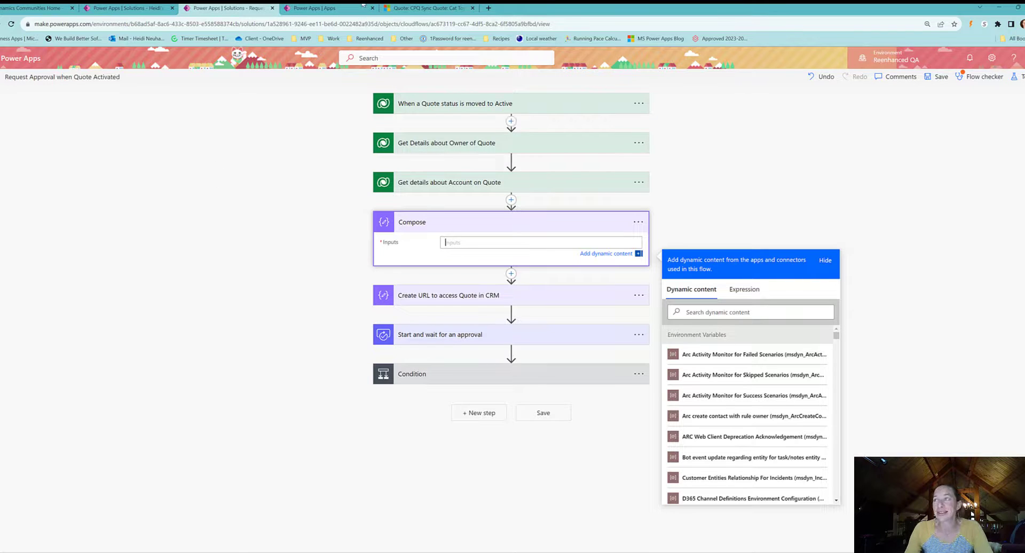
{"action": "left_click", "coordinate": [393, 12]}
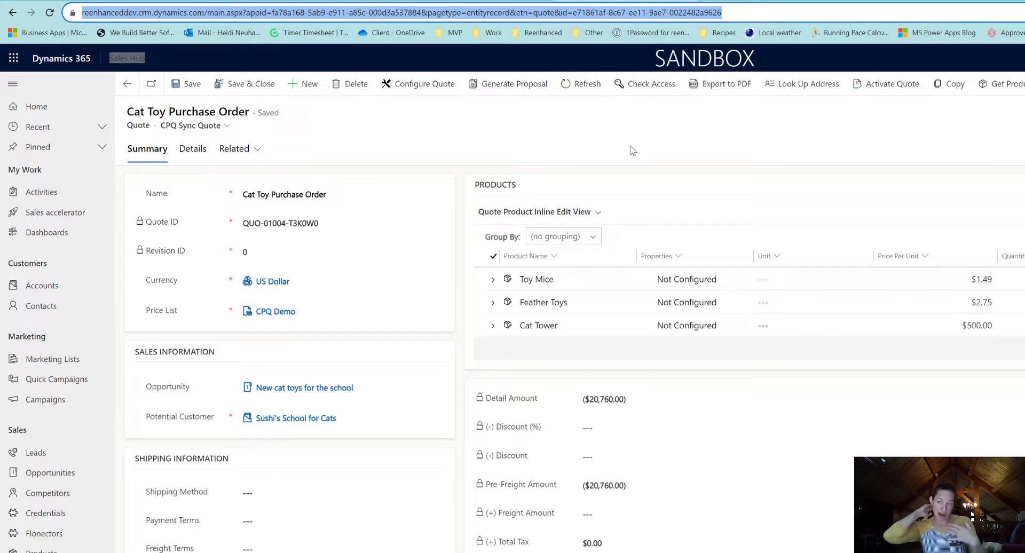
- Copy the Cat Toy Purchase Order quote's full web address and return to the flow editor
{"action": "left_click", "coordinate": [405, 135]}
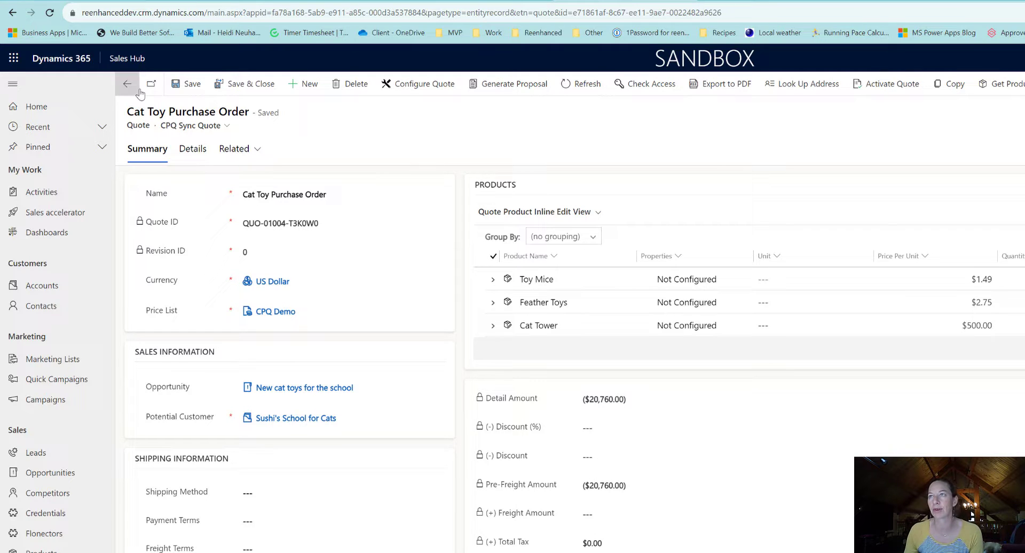
{"action": "left_click", "coordinate": [136, 62]}
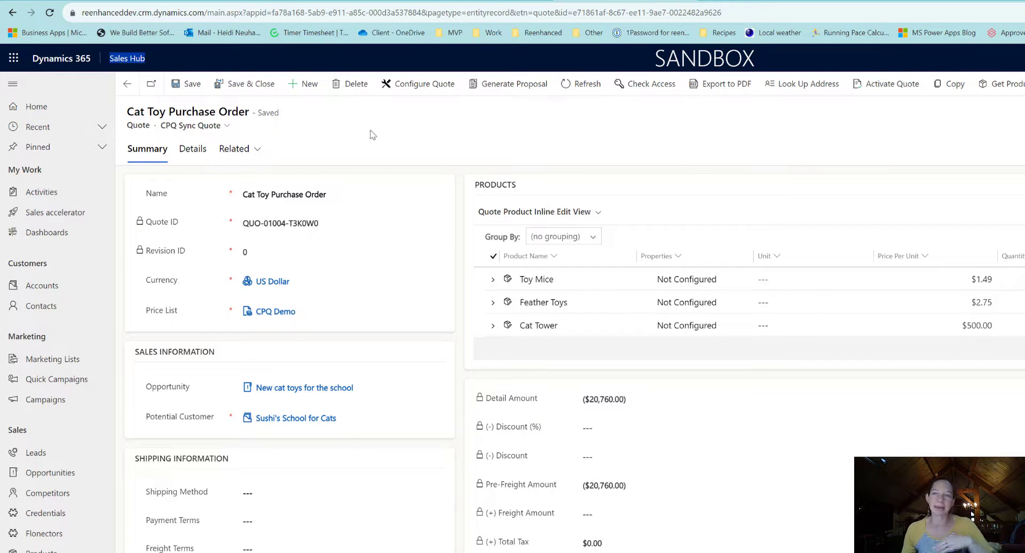
{"action": "left_click", "coordinate": [194, 12]}
{"action": "key", "text": "ctrl+c"}
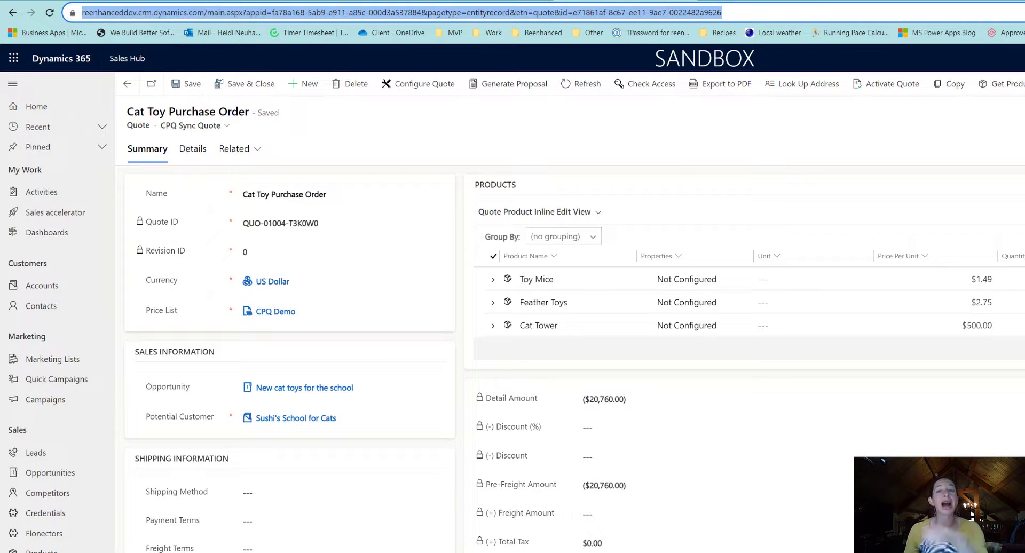
{"action": "key", "text": "ctrl+Tab"}
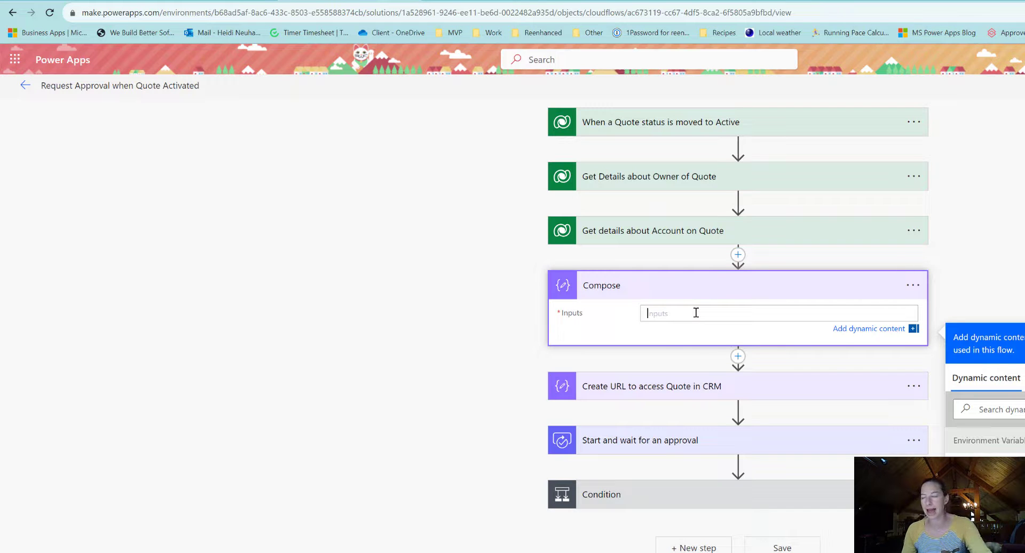
- Paste the quote URL into the Compose inputs and delete the record GUID after '&id='
{"action": "key", "text": "ctrl+v"}
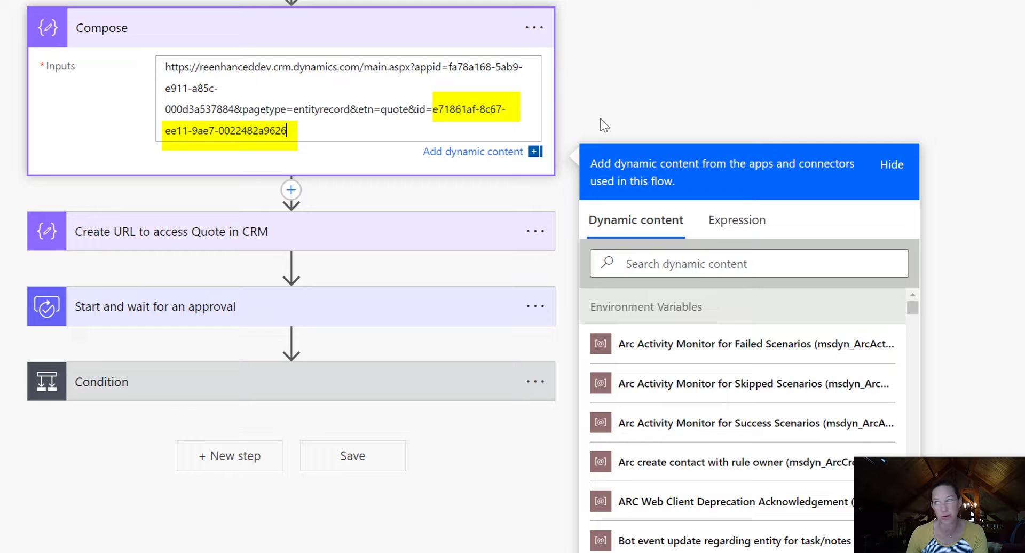
{"action": "left_click_drag", "start_coordinate": [405, 108], "coordinate": [437, 139]}
{"action": "left_click", "coordinate": [431, 107]}
{"action": "key", "text": "Delete"}
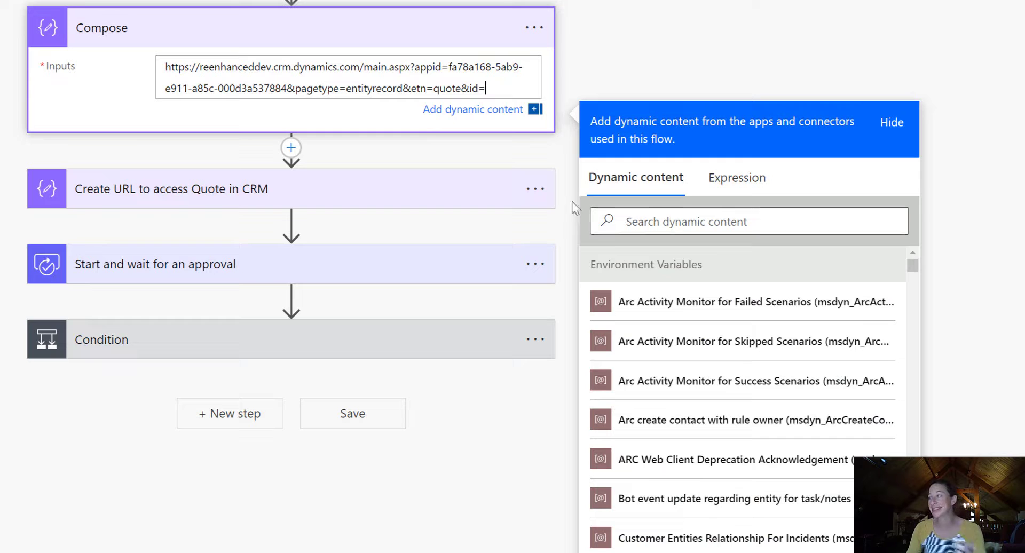
- Search dynamic content for 'unique identifier' and insert the Quote unique identifier after '&id='
{"action": "left_click", "coordinate": [659, 222]}
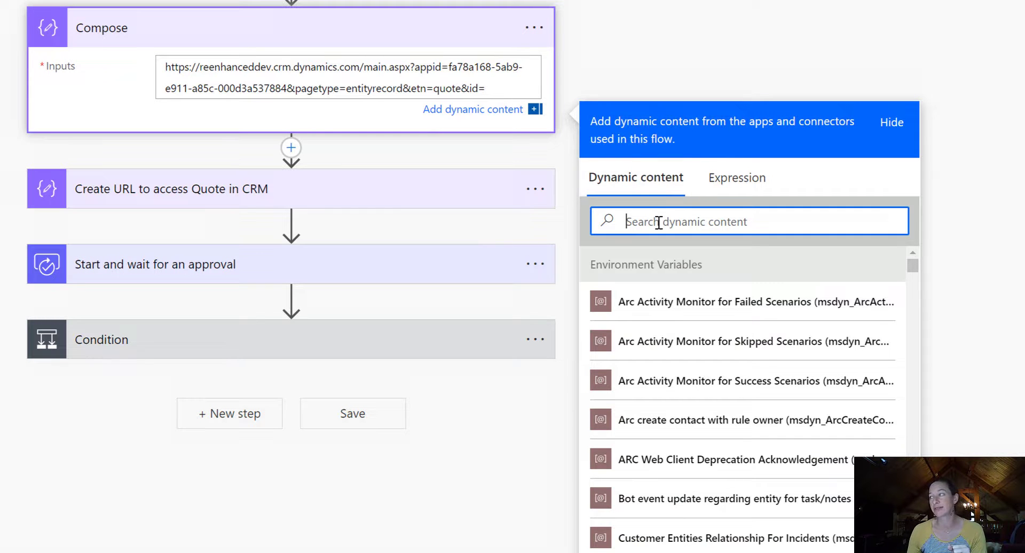
{"action": "type", "text": "quote"}
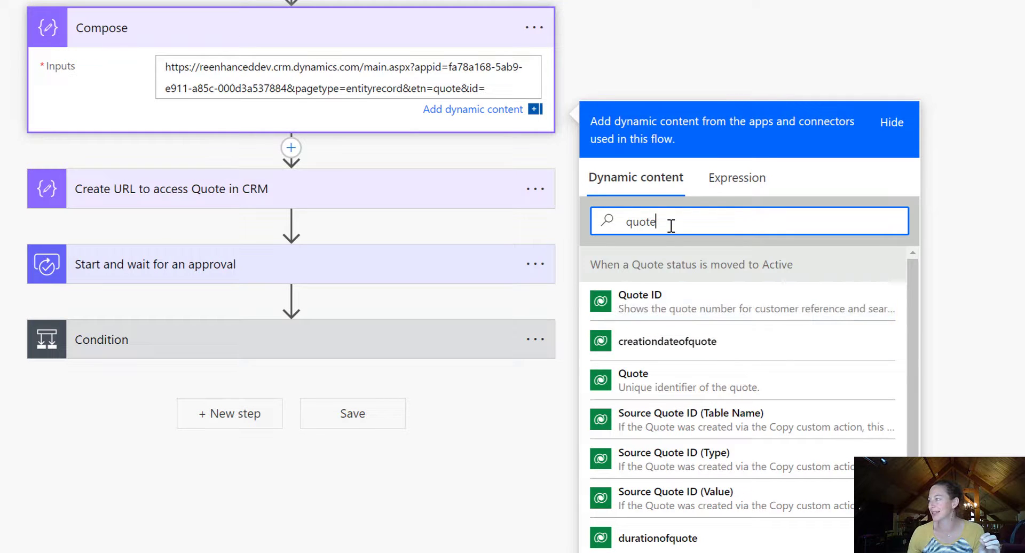
{"action": "left_click_drag", "start_coordinate": [671, 223], "coordinate": [612, 223]}
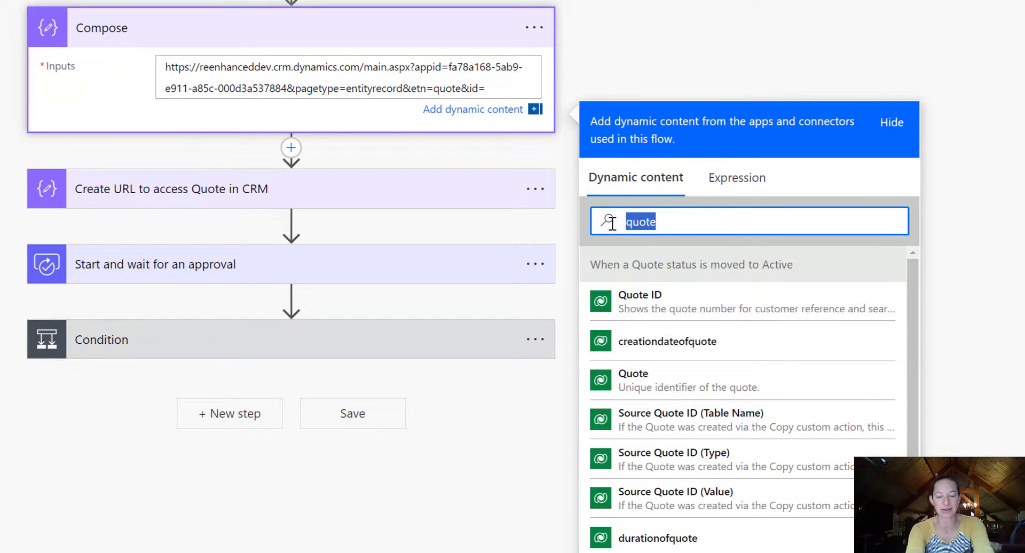
{"action": "type", "text": "unique ident"}
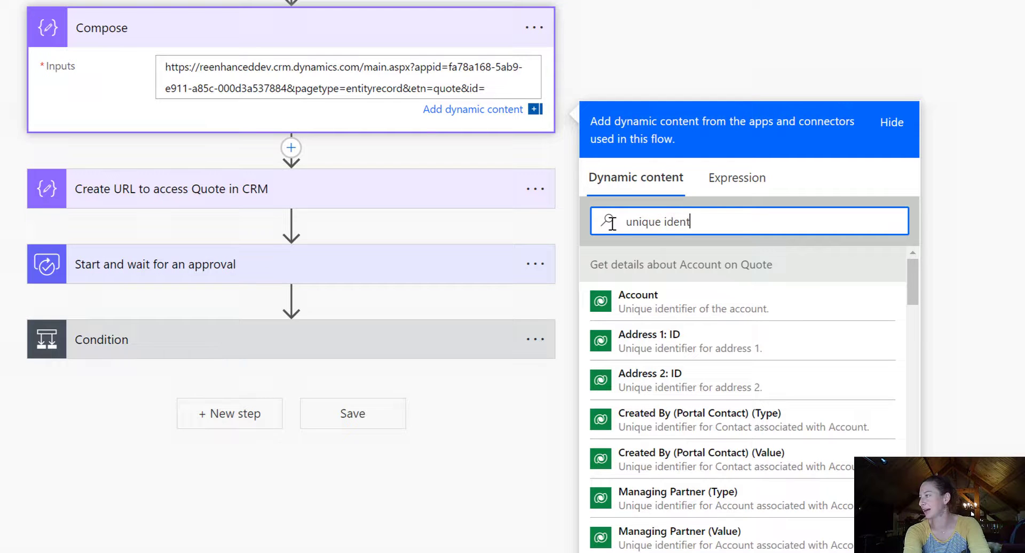
{"action": "type", "text": "ifier"}
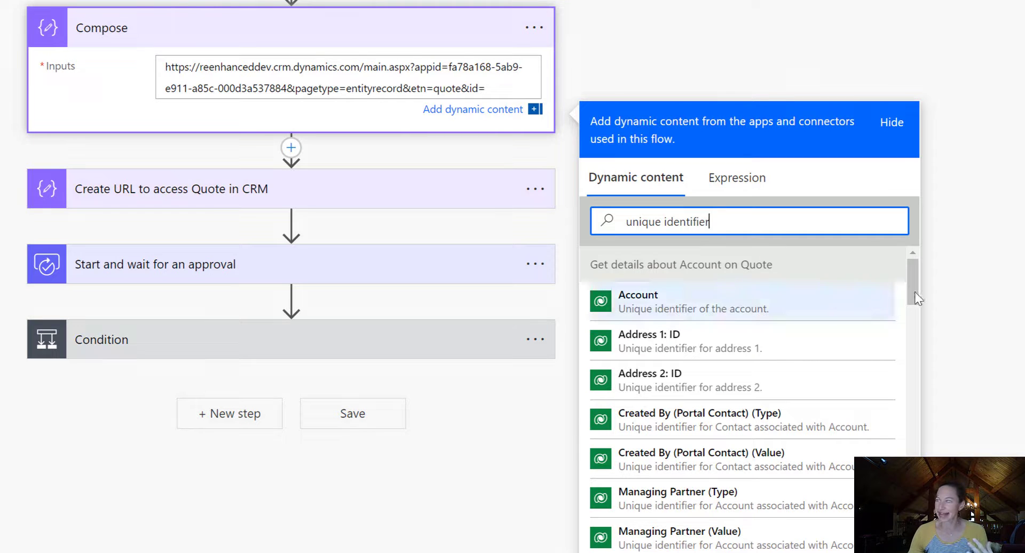
{"action": "left_click_drag", "start_coordinate": [913, 282], "coordinate": [913, 534]}
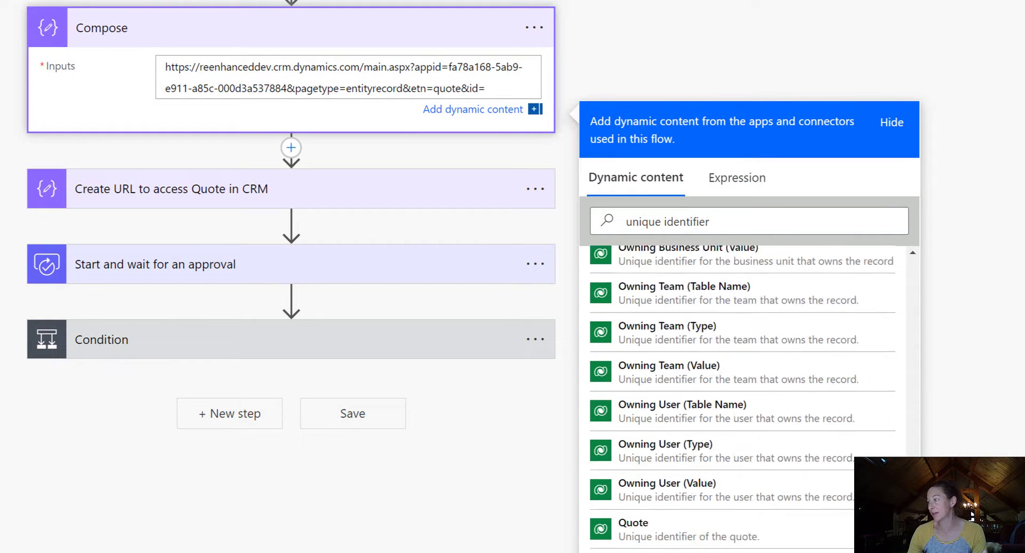
{"action": "scroll", "coordinate": [755, 542], "scroll_direction": "down", "scroll_amount": 5}
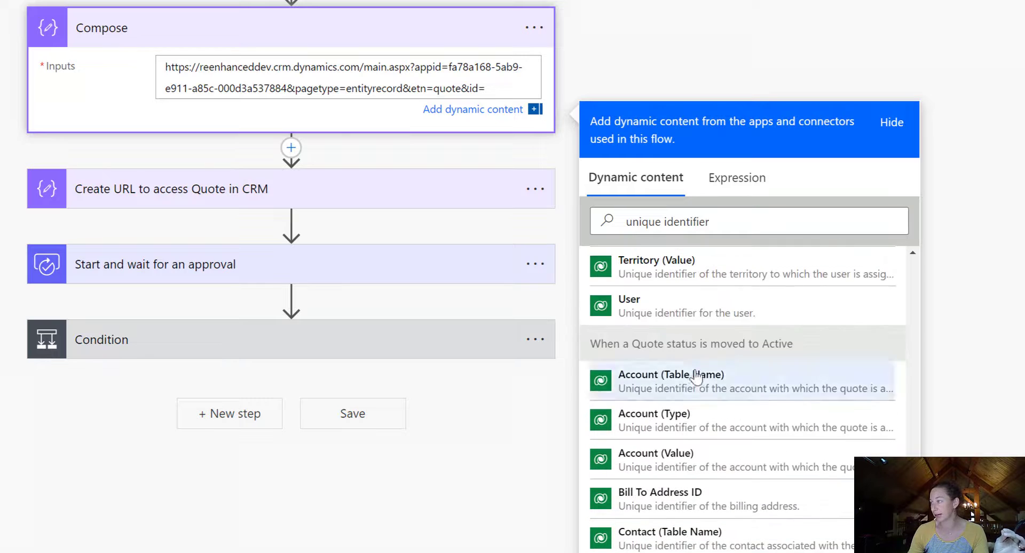
{"action": "left_click_drag", "start_coordinate": [598, 343], "coordinate": [764, 373]}
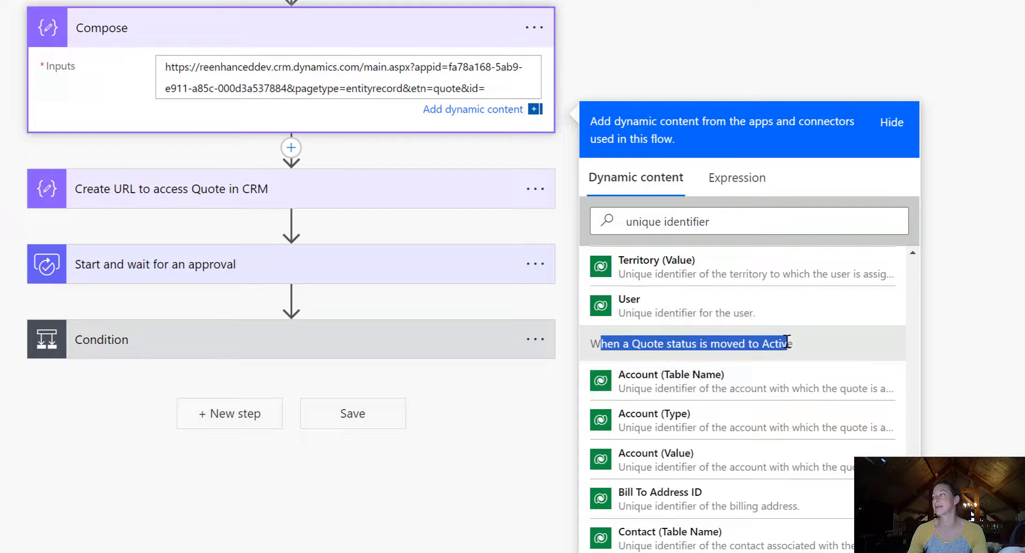
{"action": "scroll", "coordinate": [774, 454], "scroll_direction": "up", "scroll_amount": 5}
{"action": "left_click", "coordinate": [634, 526]}
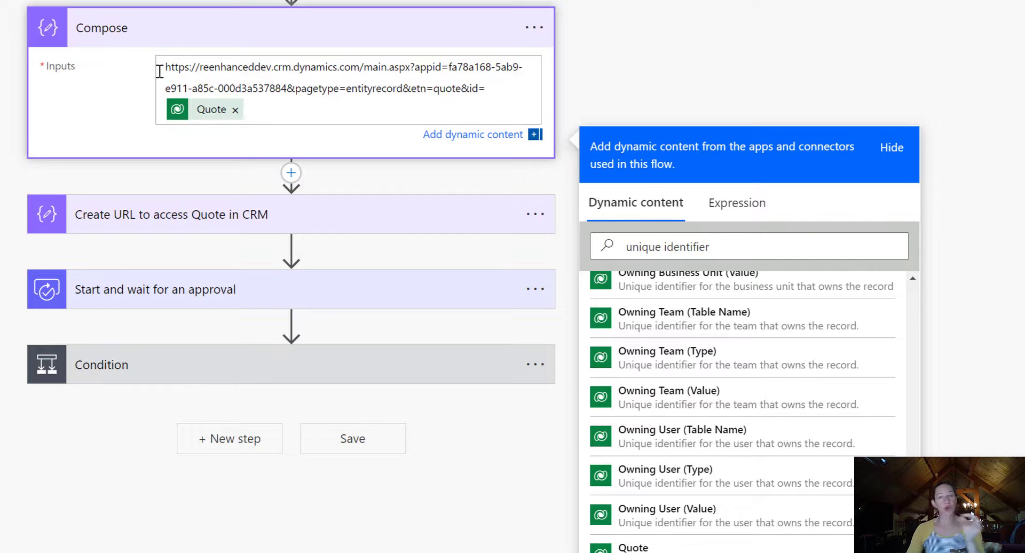
{"action": "left_click_drag", "start_coordinate": [165, 67], "coordinate": [481, 89]}
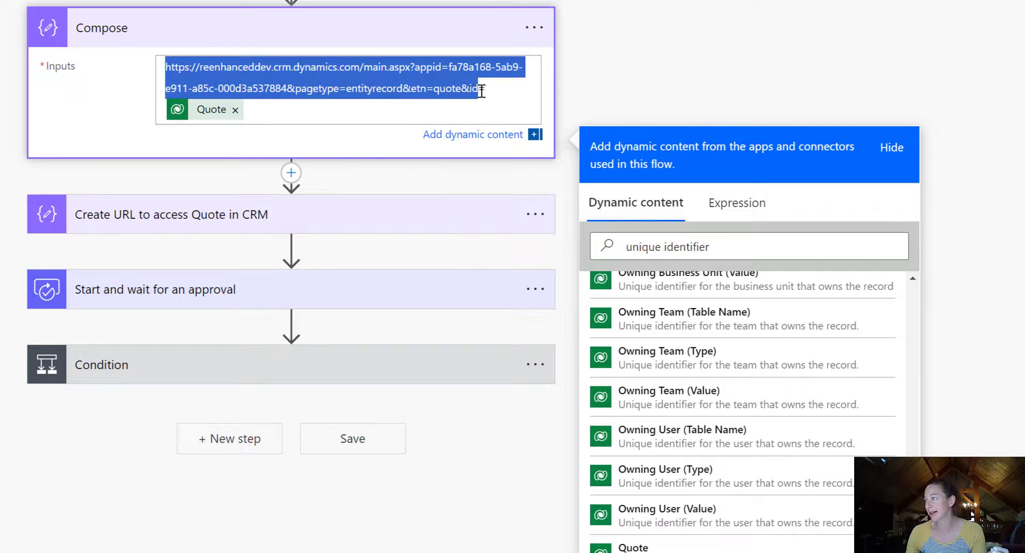
{"action": "left_click", "coordinate": [478, 88]}
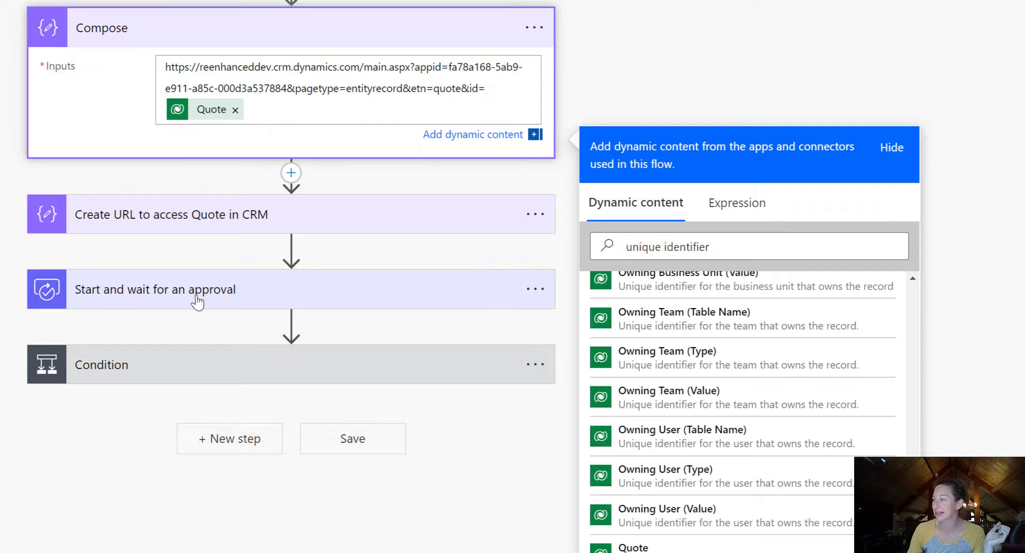
- Expand the approval step, the If no branch and the Email Quote Rejection action
{"action": "left_click", "coordinate": [181, 288]}
{"action": "scroll", "coordinate": [164, 329], "scroll_direction": "down", "scroll_amount": 2}
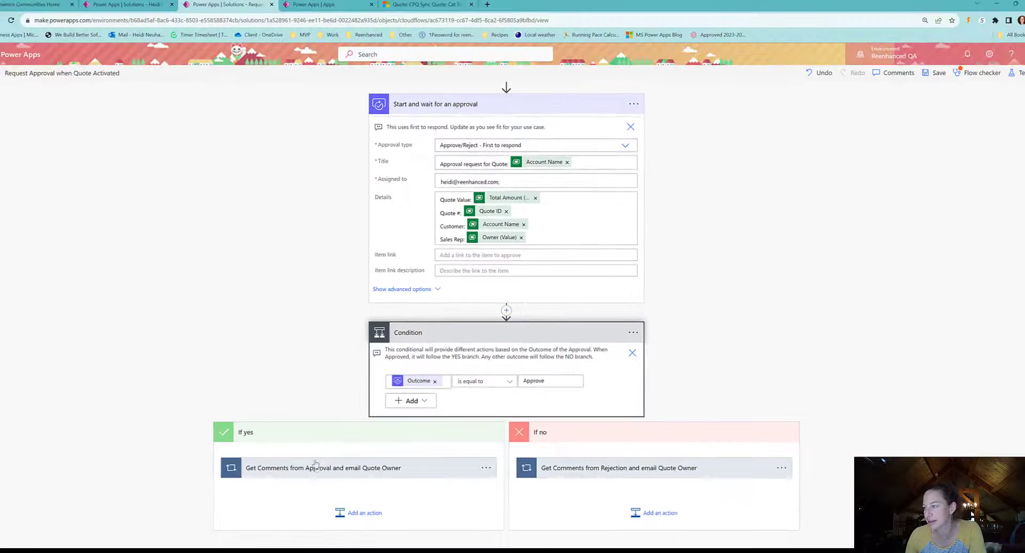
{"action": "left_click", "coordinate": [630, 469]}
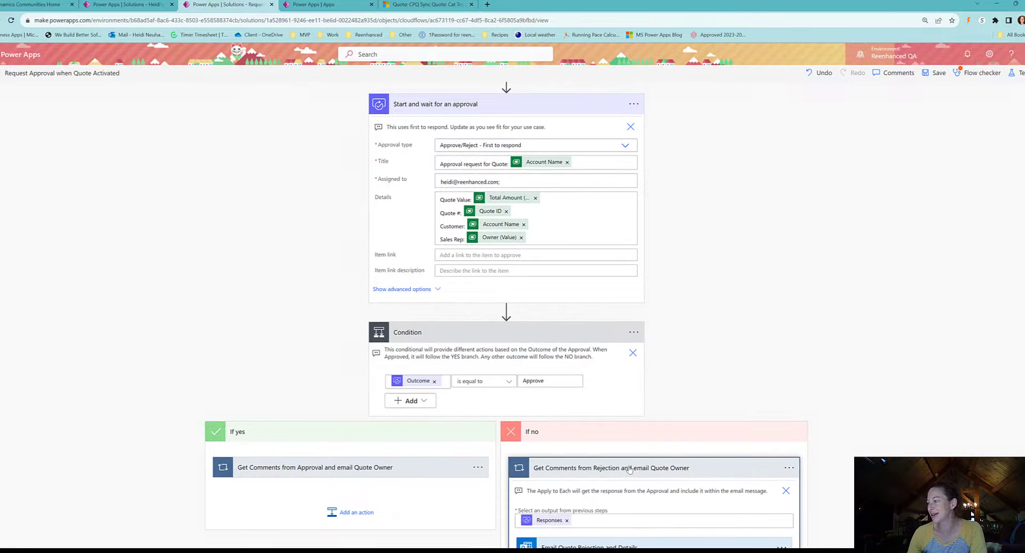
{"action": "scroll", "coordinate": [614, 427], "scroll_direction": "down", "scroll_amount": 3}
{"action": "left_click", "coordinate": [603, 414]}
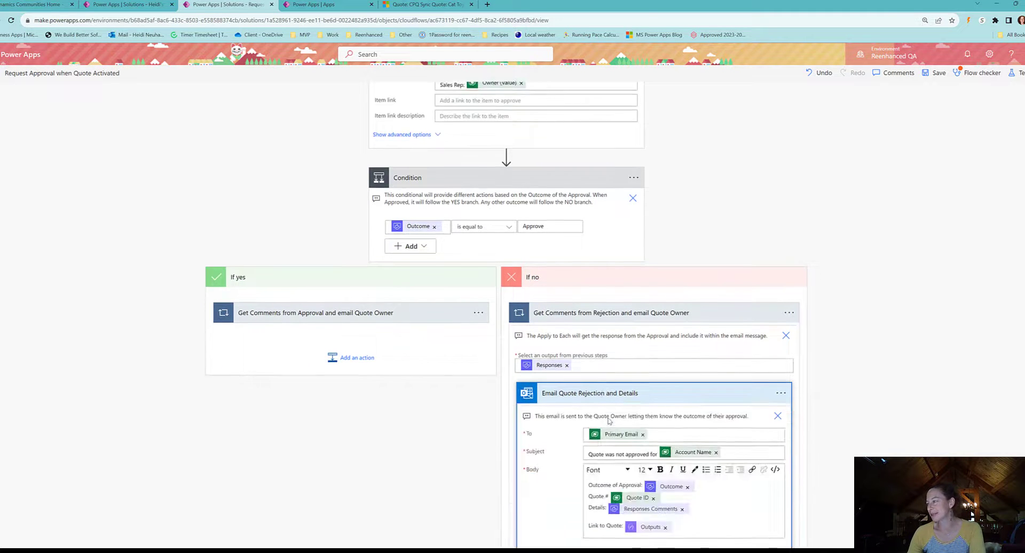
{"action": "scroll", "coordinate": [641, 400], "scroll_direction": "down", "scroll_amount": 3}
- Add the Compose step's Outputs to the 'Link to Quote:' line of the rejection email body
{"action": "left_click_drag", "start_coordinate": [688, 385], "coordinate": [584, 384]}
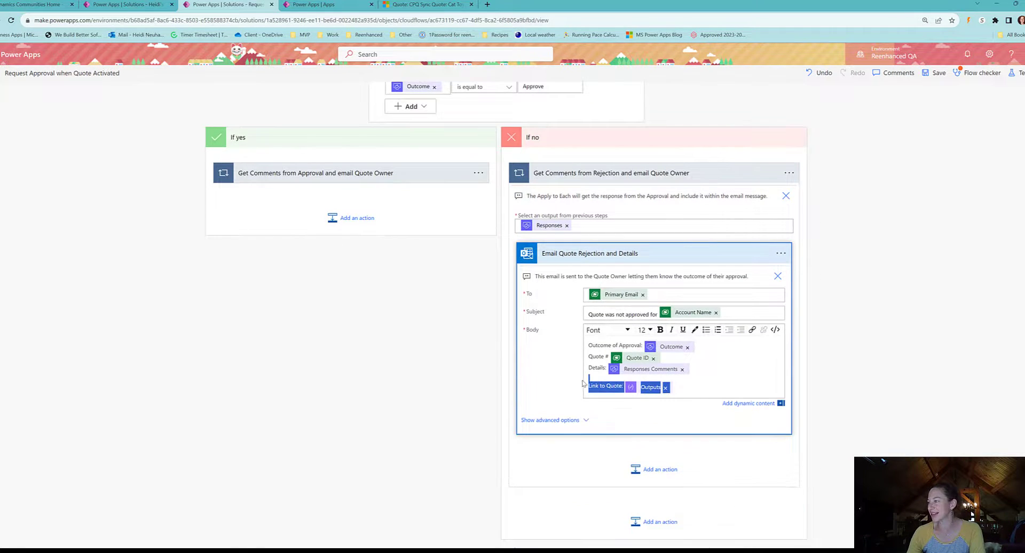
{"action": "left_click", "coordinate": [688, 390]}
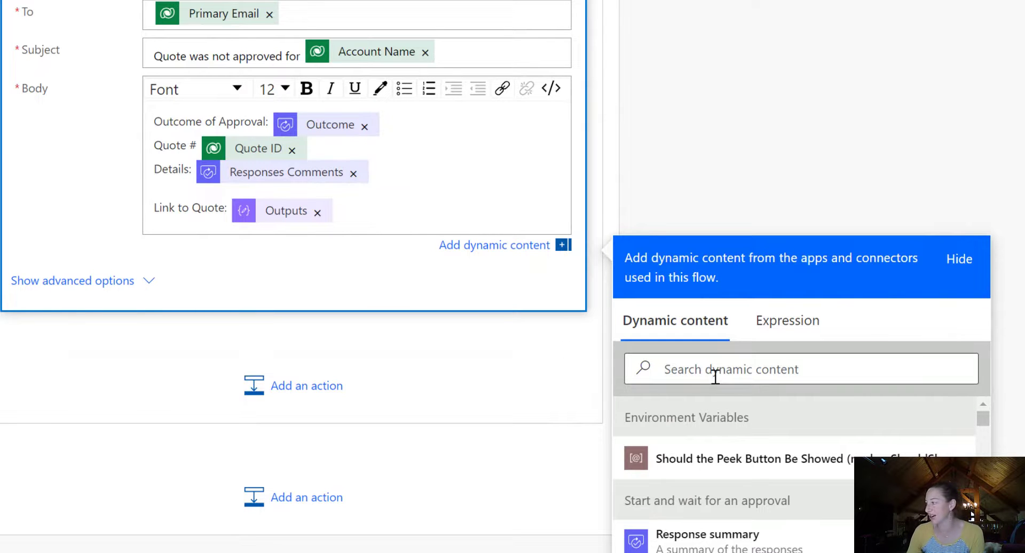
{"action": "scroll", "coordinate": [715, 377], "scroll_direction": "down", "scroll_amount": 2}
{"action": "scroll", "coordinate": [697, 422], "scroll_direction": "down", "scroll_amount": 5}
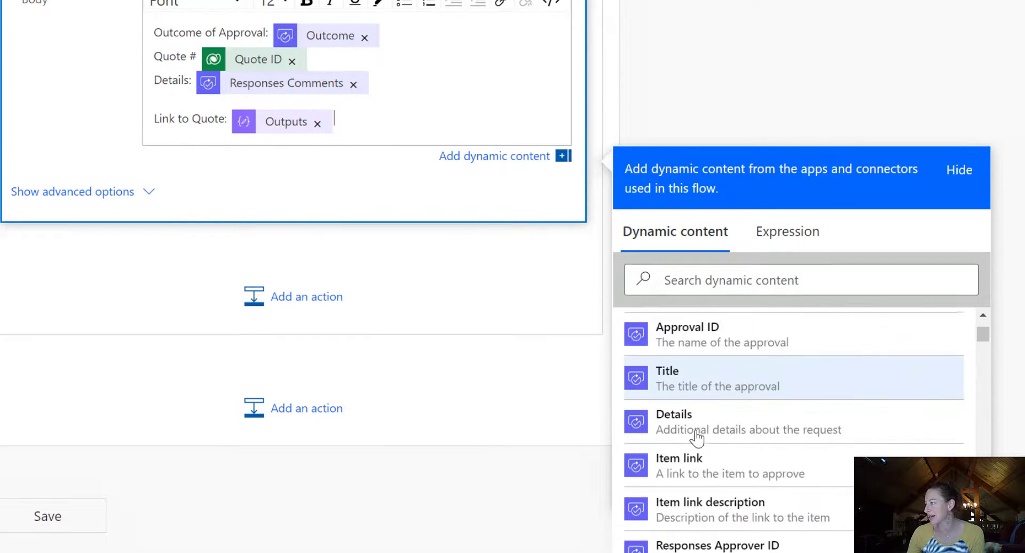
{"action": "scroll", "coordinate": [698, 440], "scroll_direction": "down", "scroll_amount": 5}
{"action": "scroll", "coordinate": [764, 426], "scroll_direction": "up", "scroll_amount": 2}
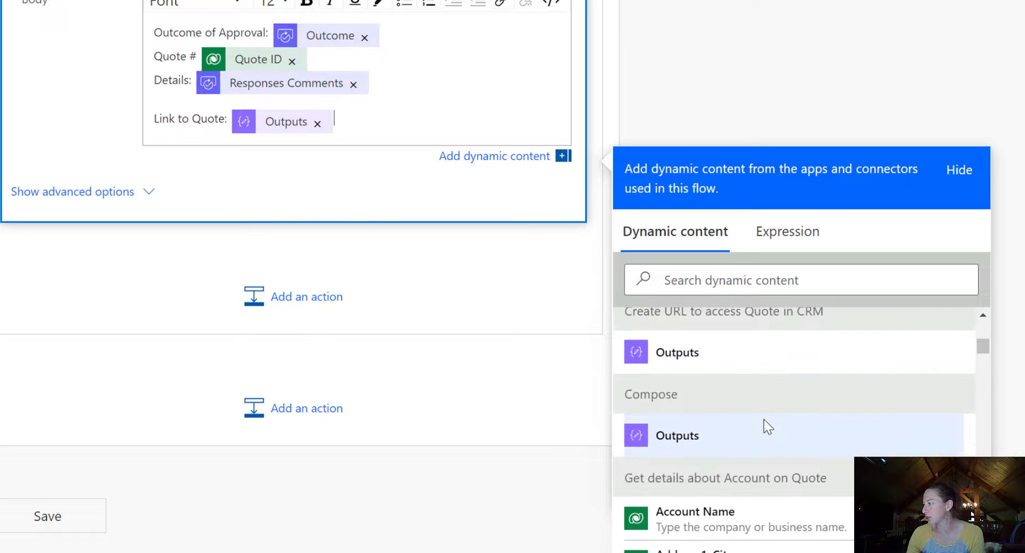
{"action": "left_click_drag", "start_coordinate": [637, 395], "coordinate": [785, 407]}
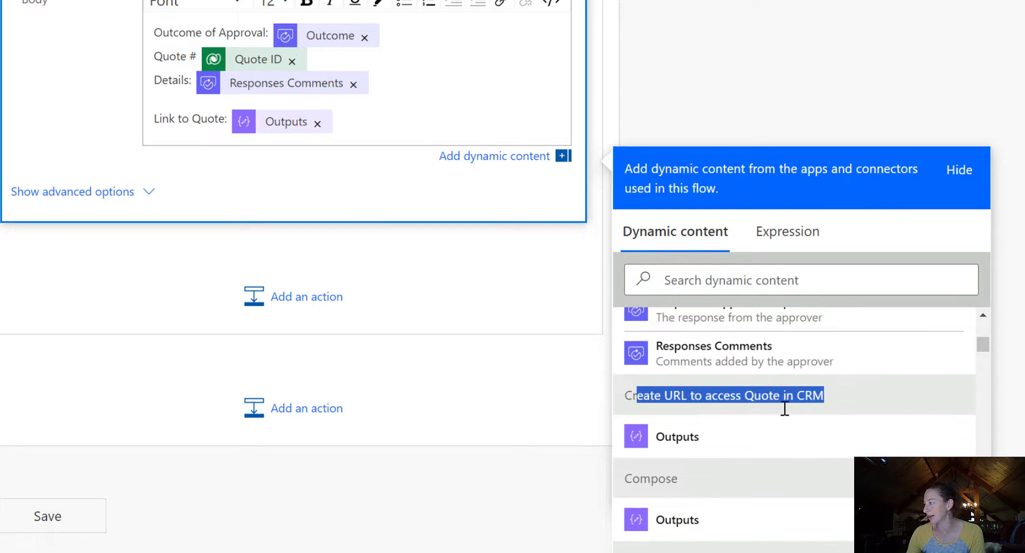
{"action": "left_click_drag", "start_coordinate": [653, 492], "coordinate": [668, 536]}
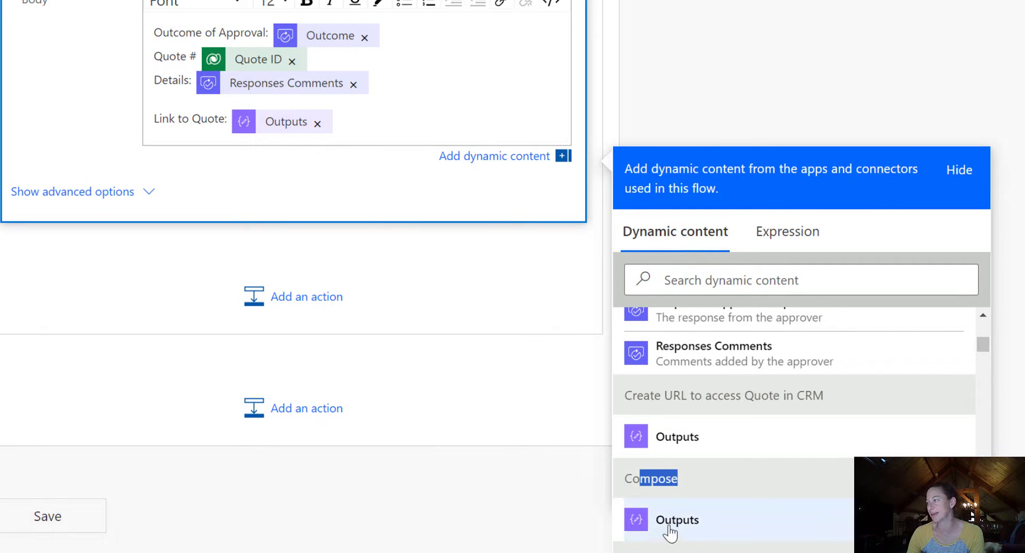
{"action": "left_click", "coordinate": [631, 511]}
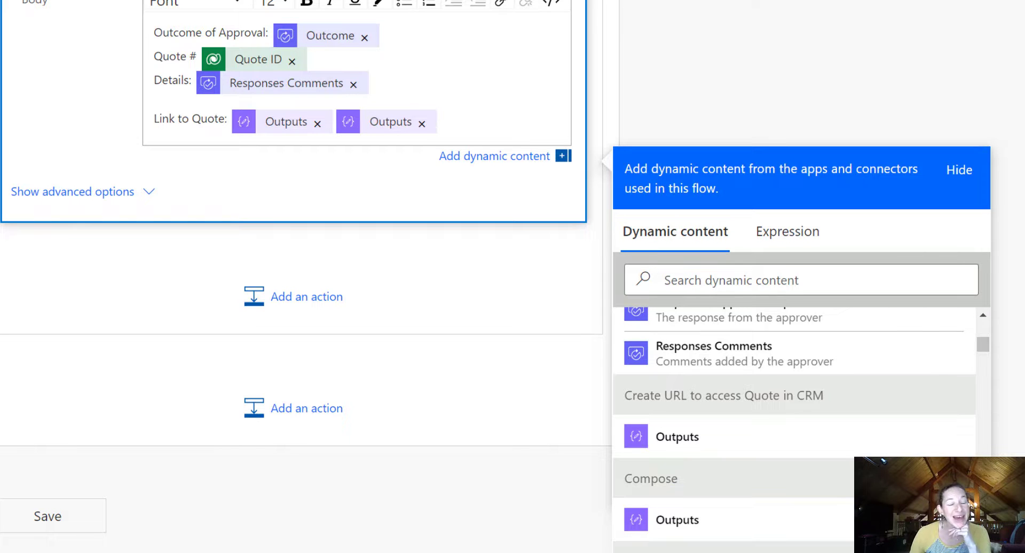